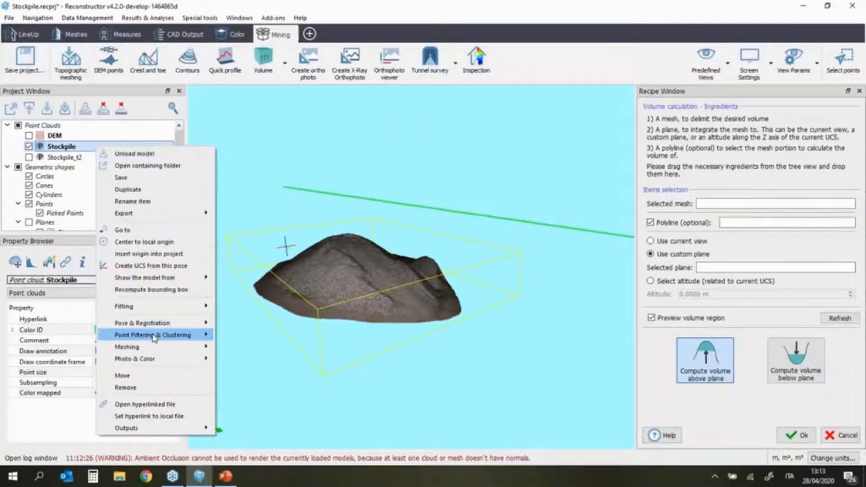
- Hide the Stockpile point cloud and display the Stockpile triangle mesh to examine its surface
mouse_move(156, 350)
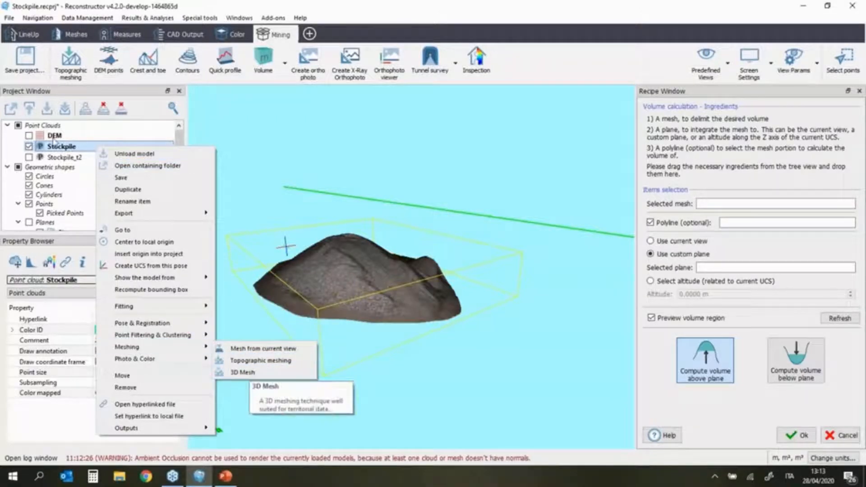
click(29, 146)
scroll(68, 160, down, 5)
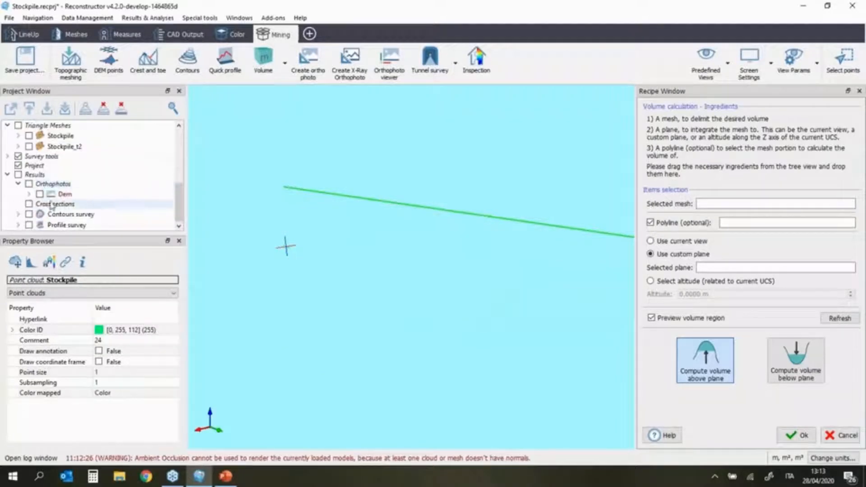
click(29, 136)
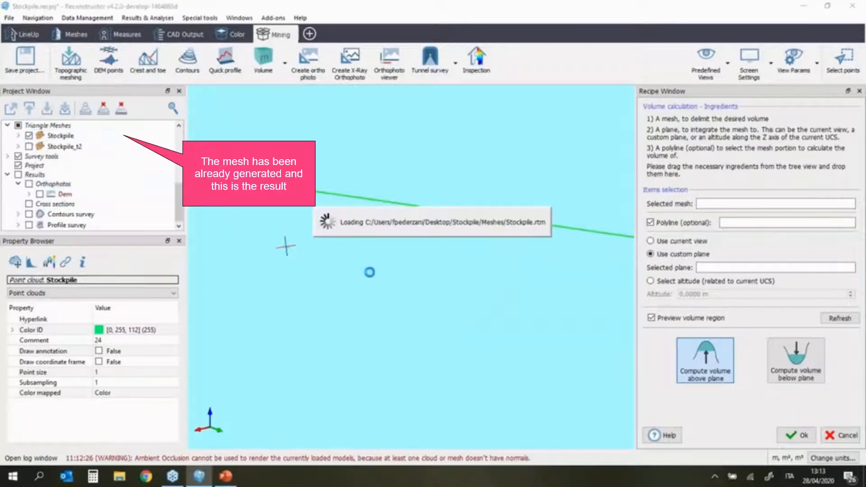
scroll(350, 273, up, 4)
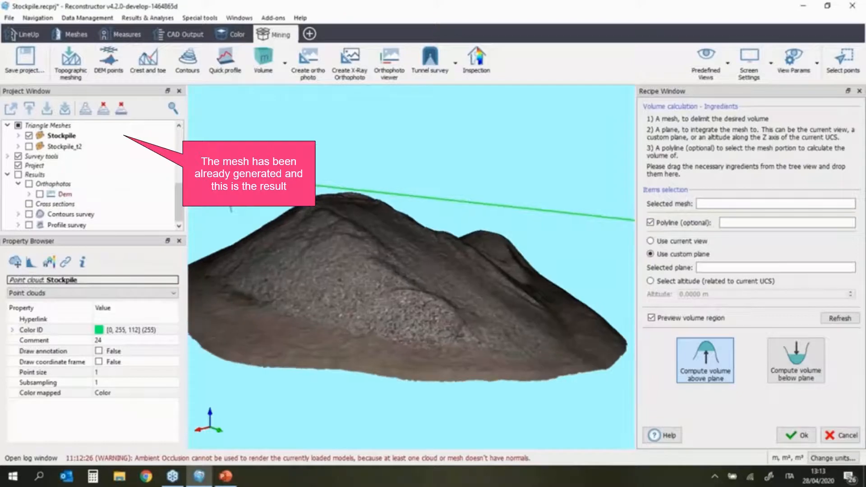
scroll(373, 306, up, 5)
scroll(380, 310, down, 10)
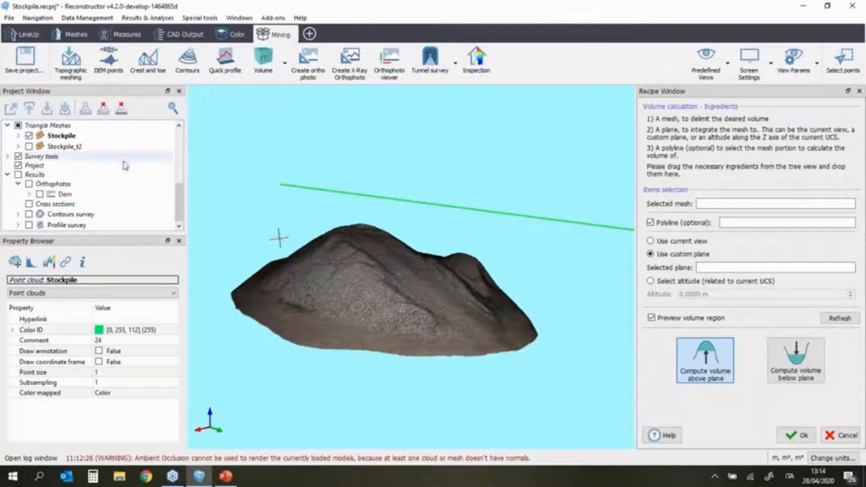
- Close the volume calculation recipe and switch the display from the Stockpile mesh back to the Stockpile point cloud
scroll(100, 158, up, 3)
scroll(90, 221, down, 2)
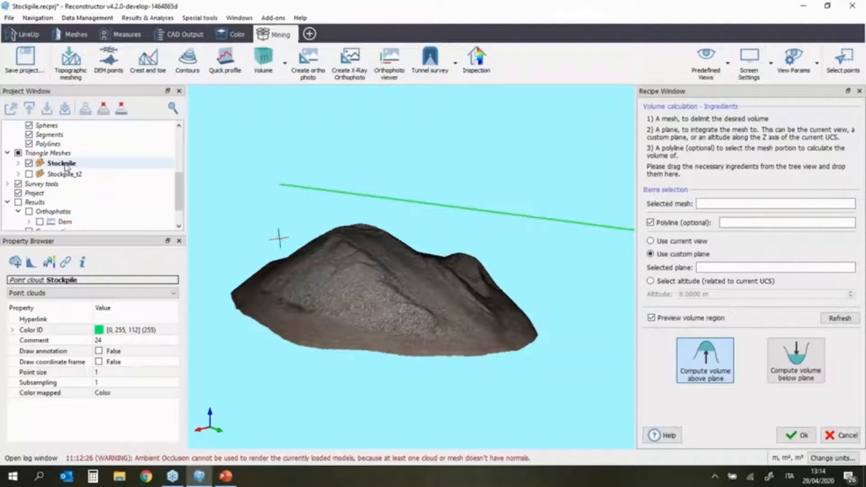
scroll(67, 165, up, 4)
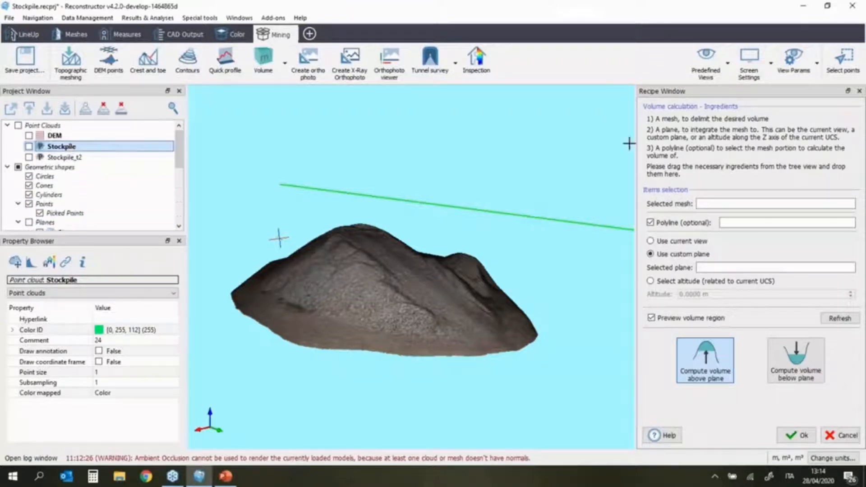
click(860, 91)
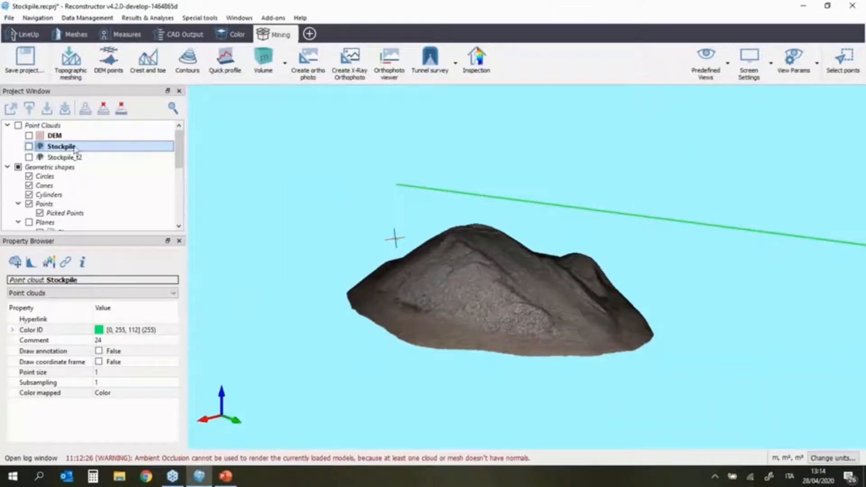
click(29, 146)
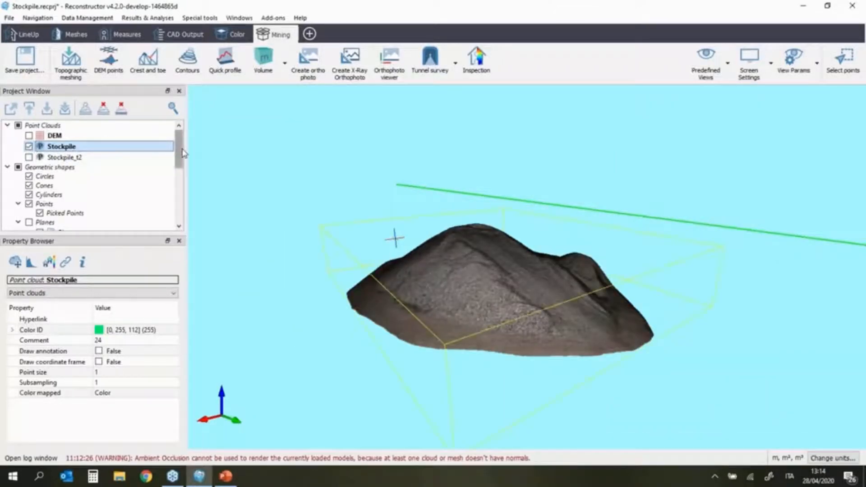
scroll(36, 152, down, 5)
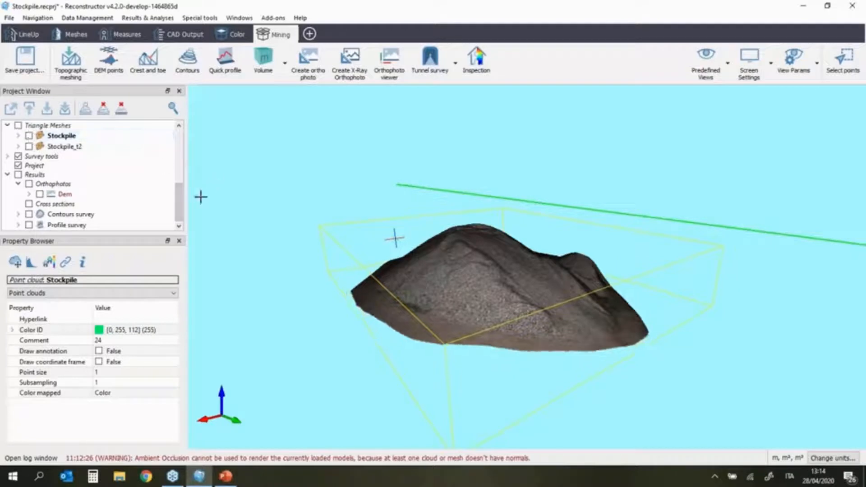
drag(178, 199, 186, 149)
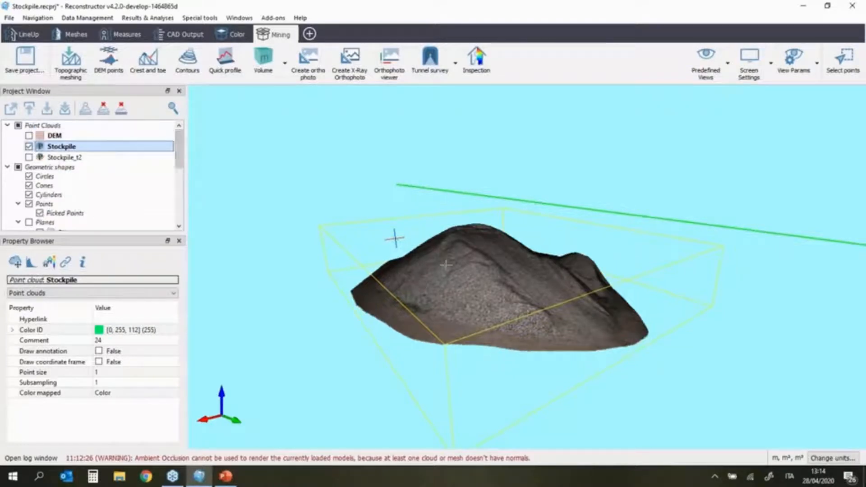
- Create a new plane and choose Plane from two points as its fitting method
scroll(426, 299, up, 2)
scroll(415, 295, down, 1)
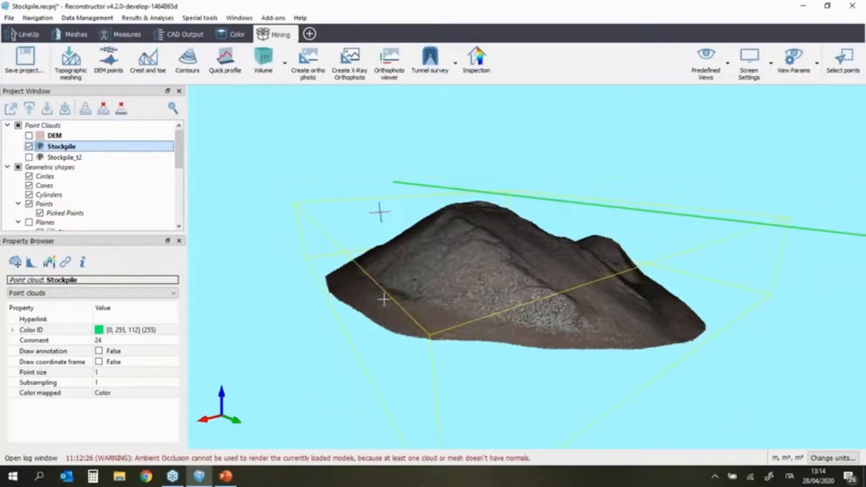
drag(394, 295, 427, 352)
scroll(430, 252, down, 2)
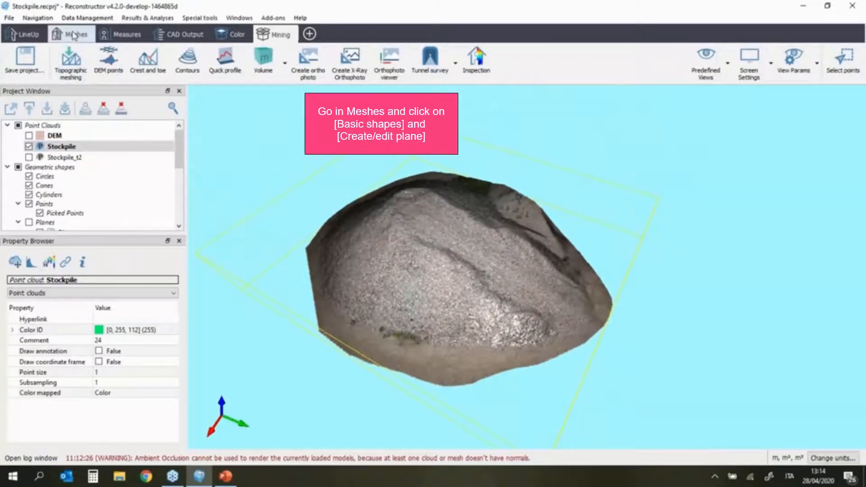
click(74, 35)
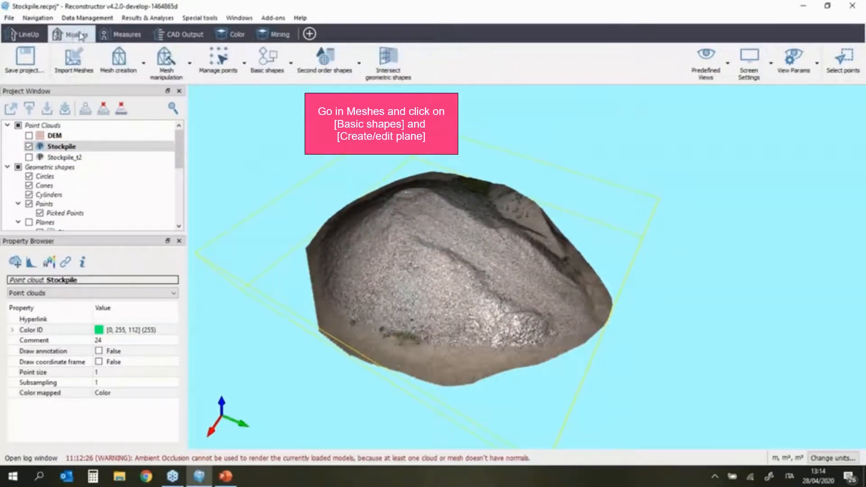
click(267, 59)
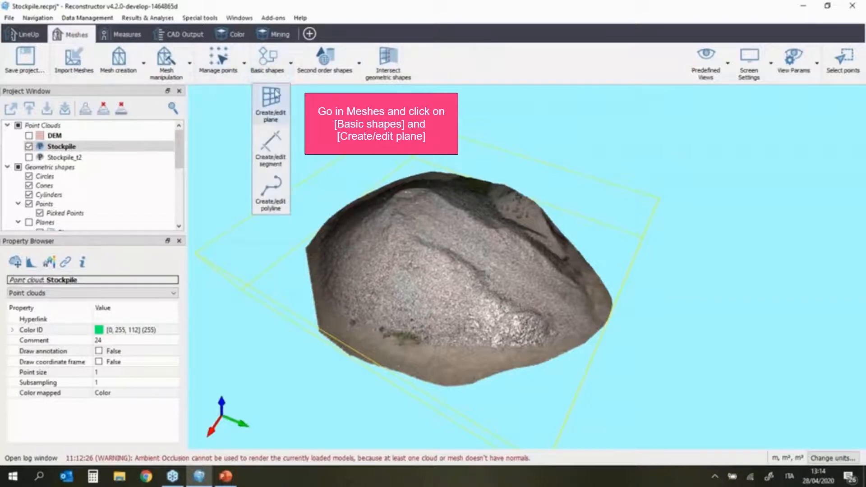
click(271, 115)
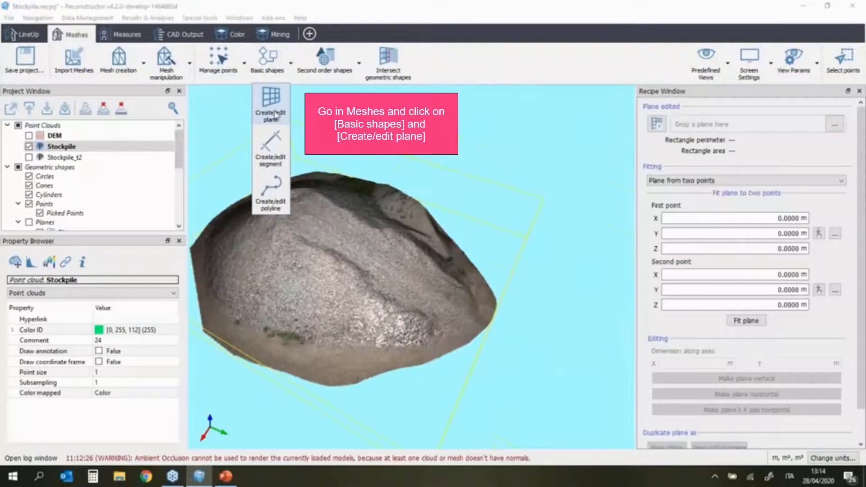
click(657, 123)
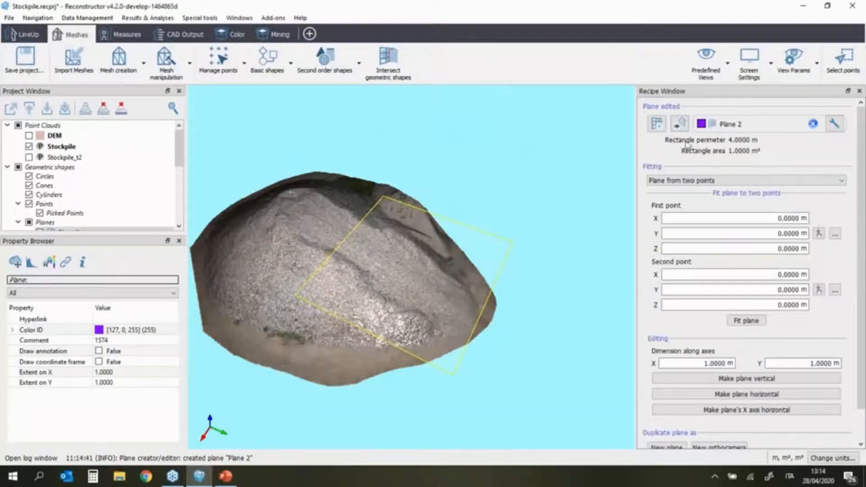
click(748, 181)
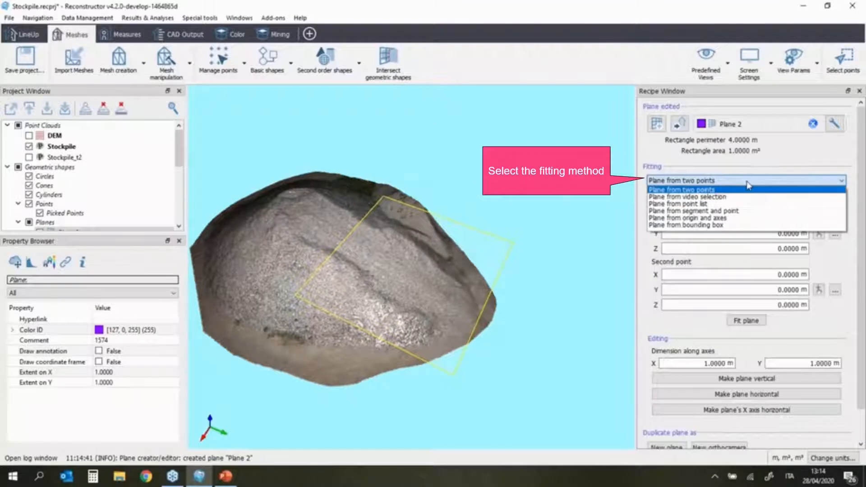
click(749, 185)
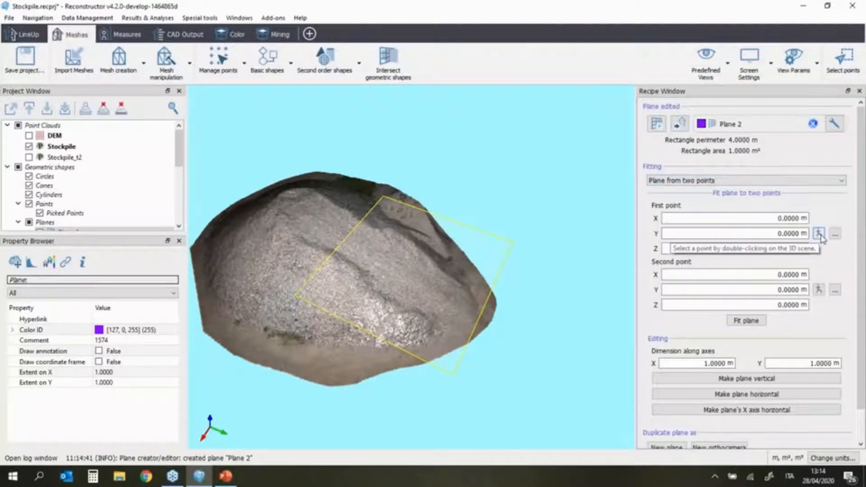
- Fit the plane through two points picked at opposite ends of the stockpile's base
middle_drag(384, 235, 490, 239)
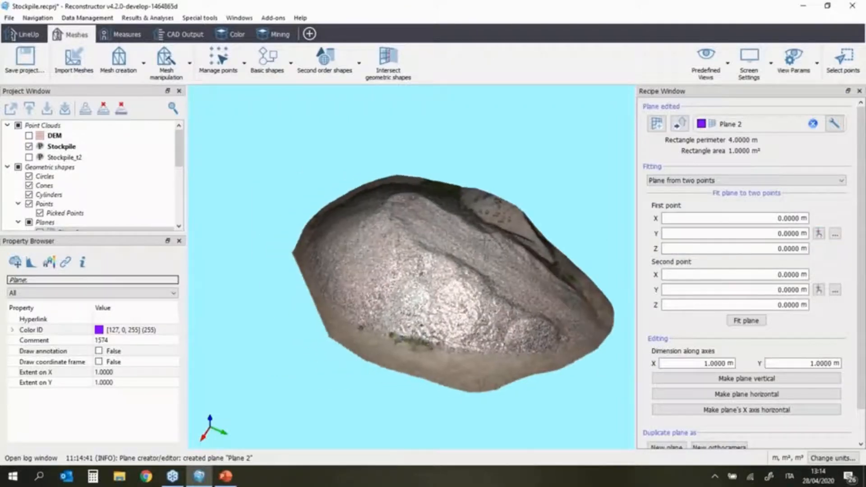
click(819, 234)
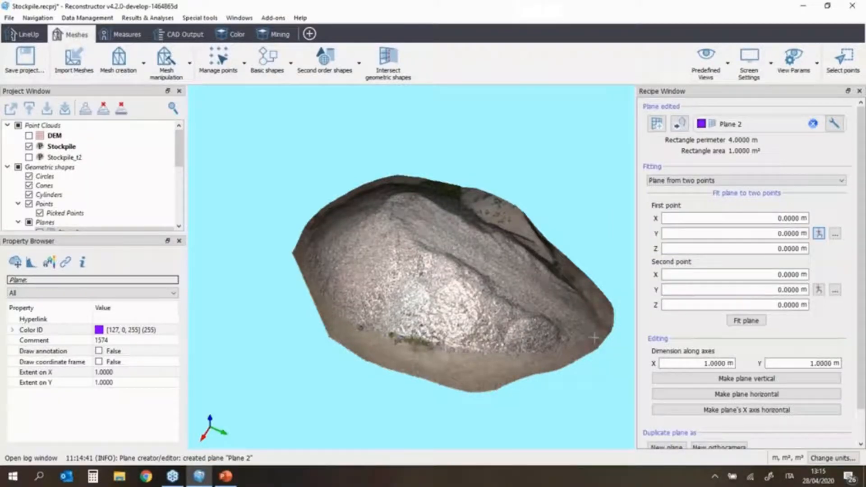
click(599, 340)
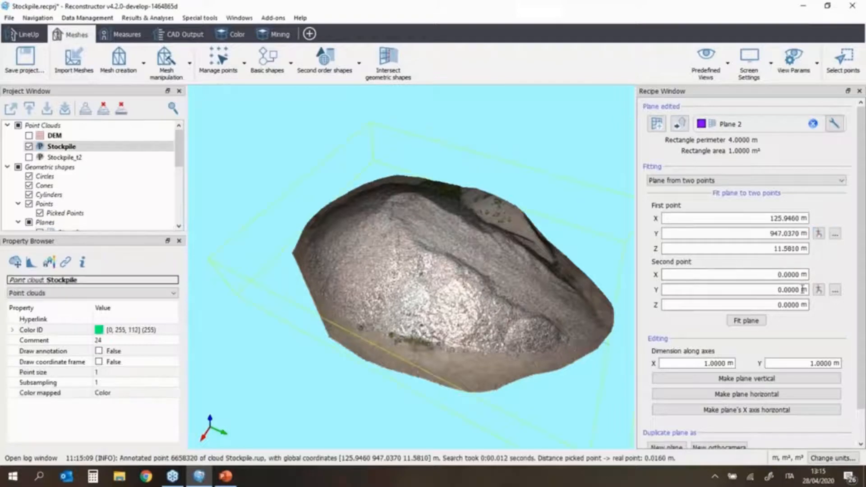
click(821, 292)
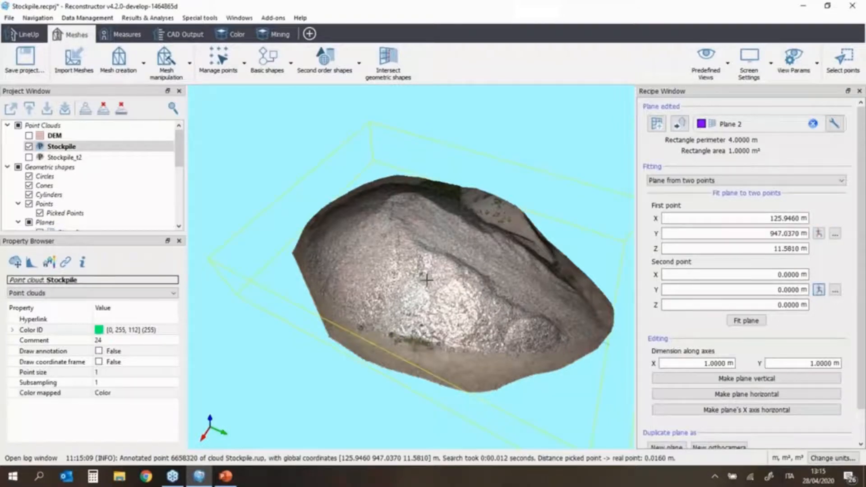
click(309, 233)
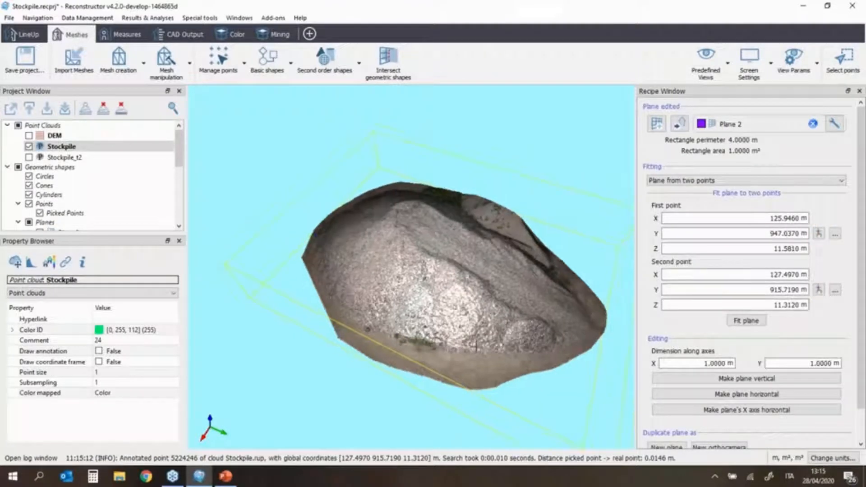
click(754, 323)
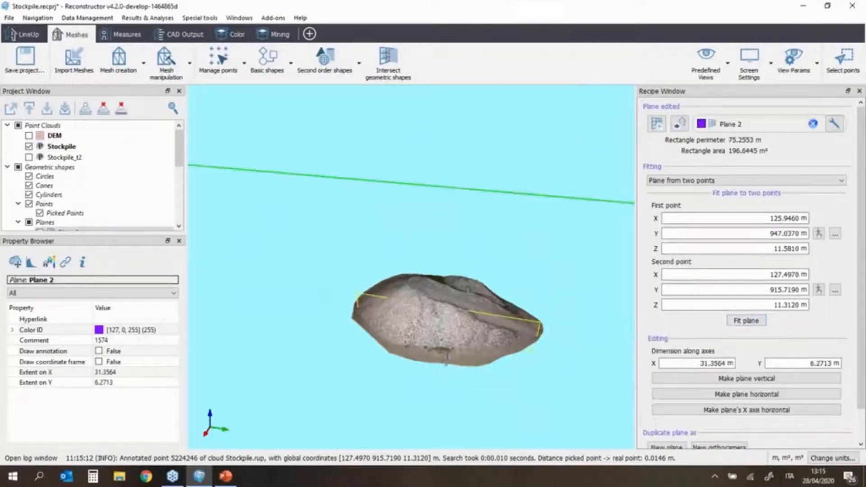
- Make the fitted plane horizontal
drag(481, 263, 488, 238)
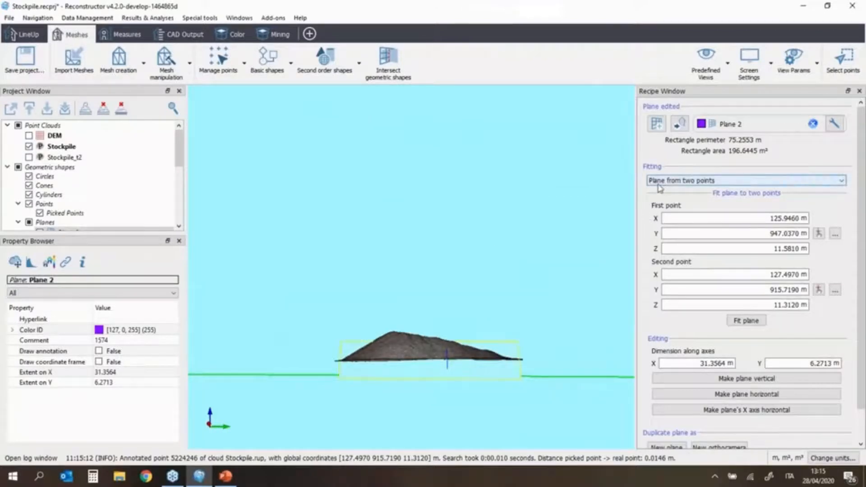
drag(447, 352, 418, 372)
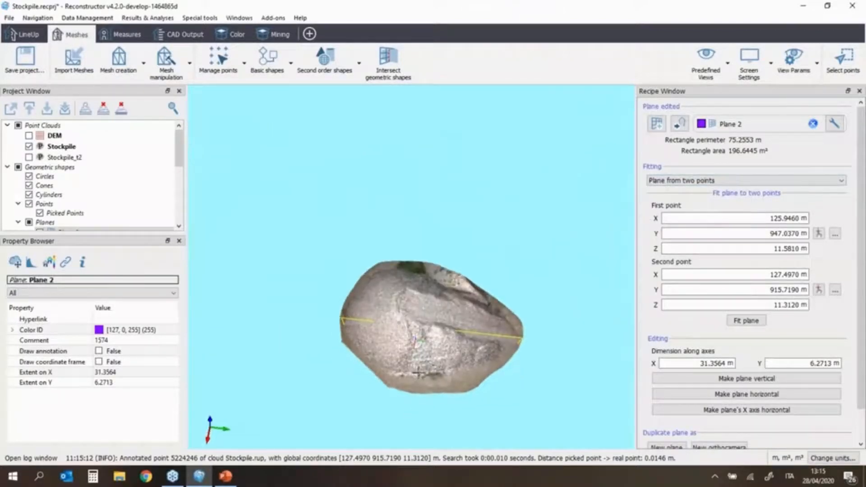
click(718, 397)
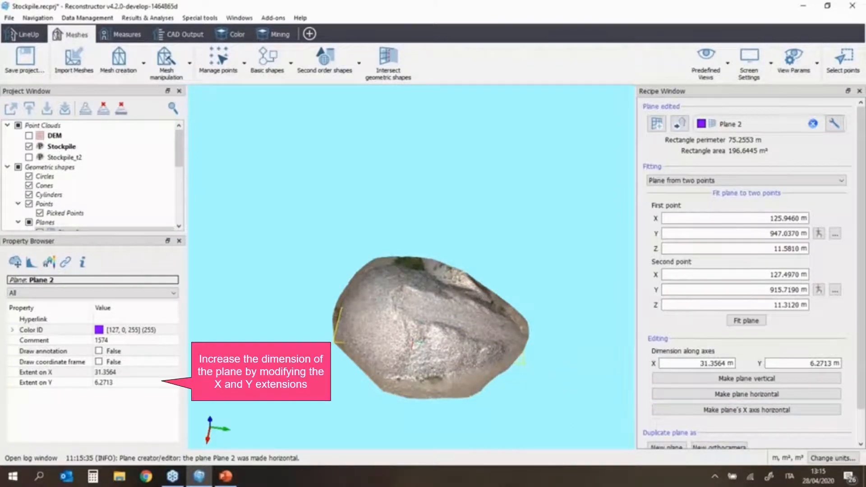
- Enlarge the plane around the stockpile to an X extent of 39.3564 and a Y extent of 37.2713, and close the plane editor
click(136, 372)
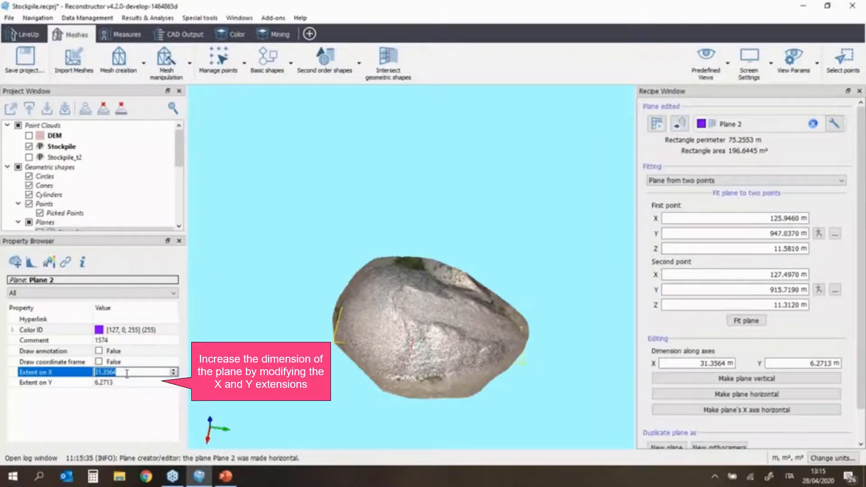
scroll(128, 373, up, 3)
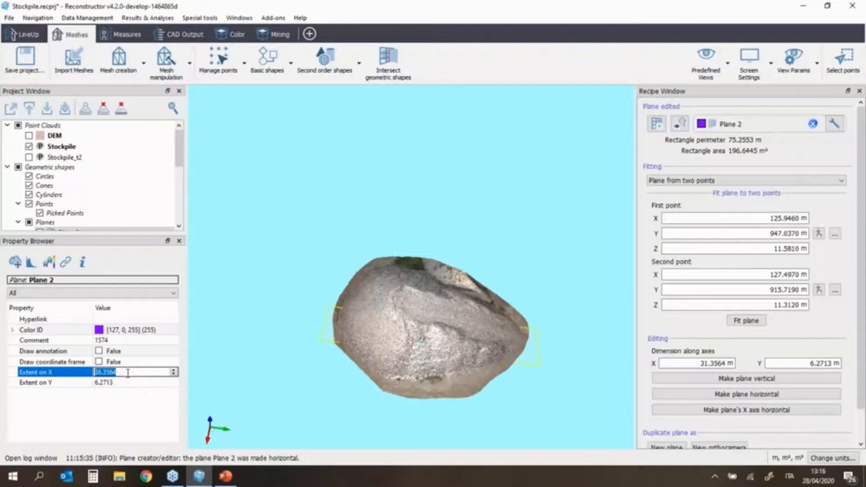
click(128, 383)
scroll(128, 383, up, 12)
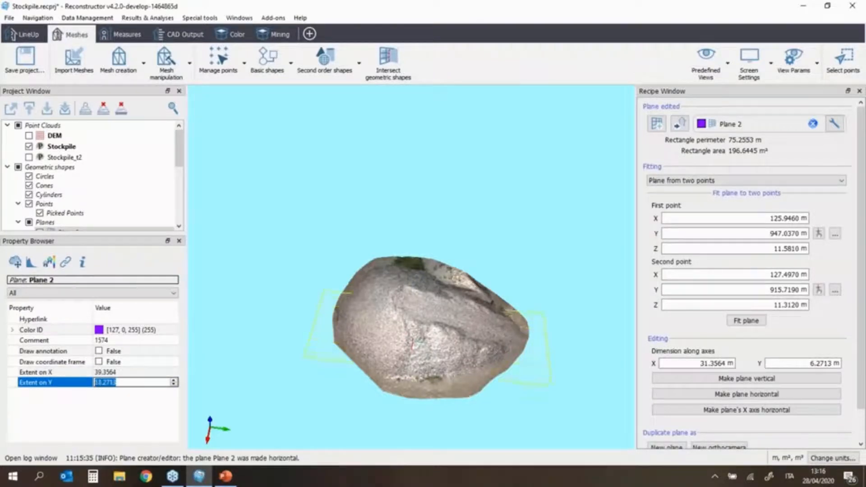
scroll(127, 382, up, 5)
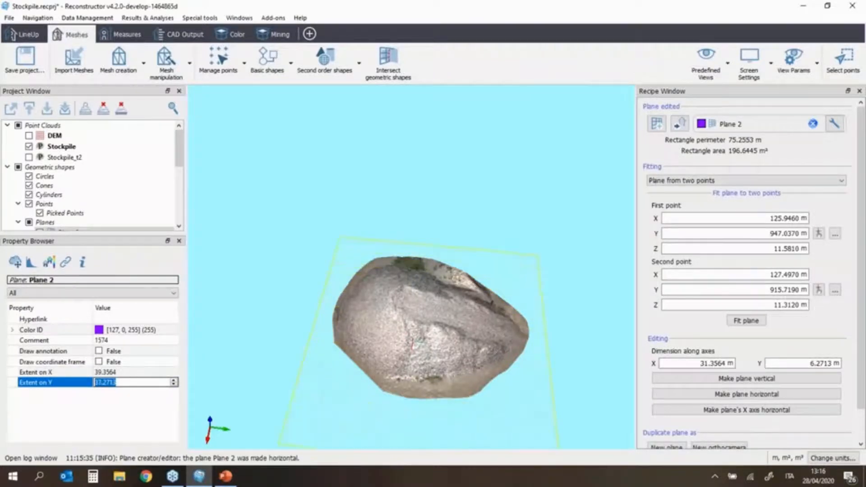
drag(428, 370, 521, 301)
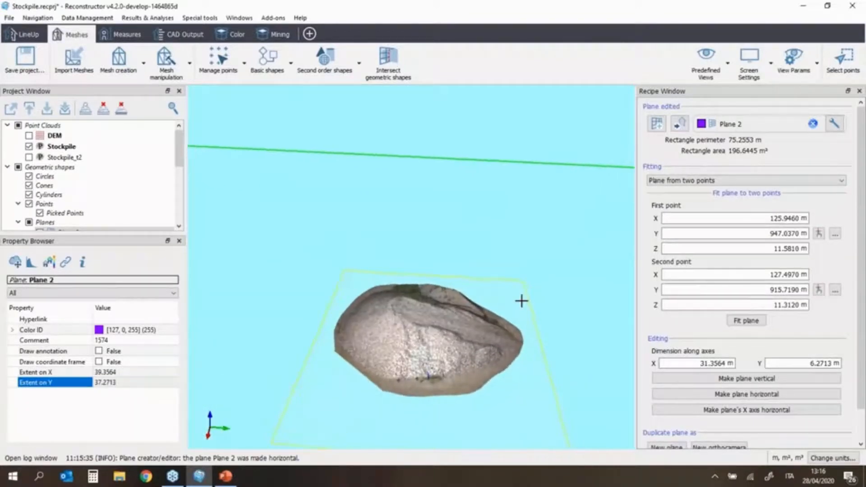
click(859, 93)
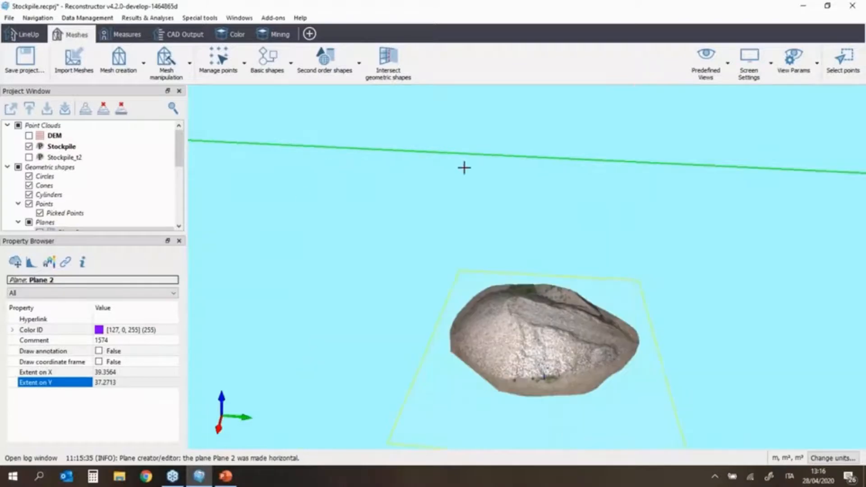
drag(483, 278, 455, 217)
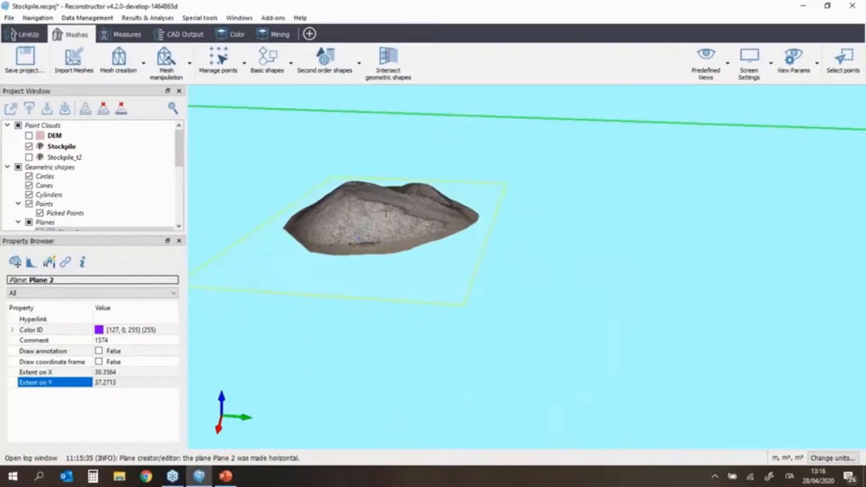
- Start a volume-from-plane calculation and assign the Stockpile triangle mesh as the selected mesh
drag(386, 214, 382, 220)
middle_drag(394, 182, 454, 230)
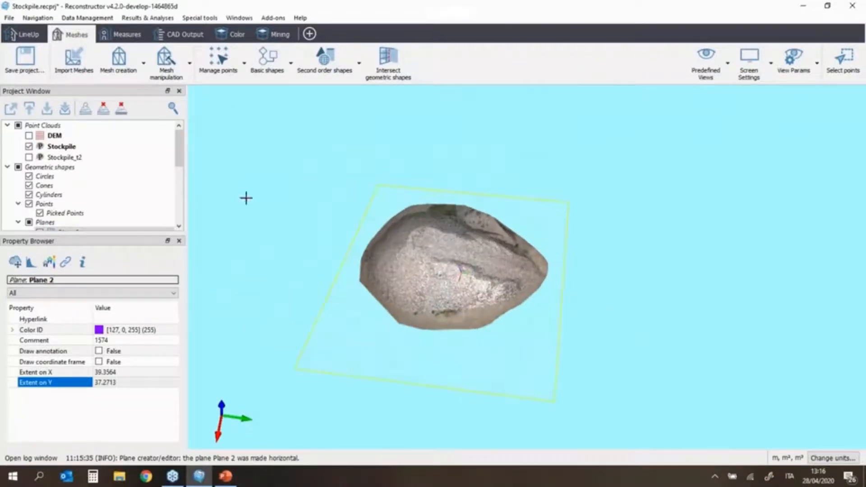
click(278, 35)
click(264, 67)
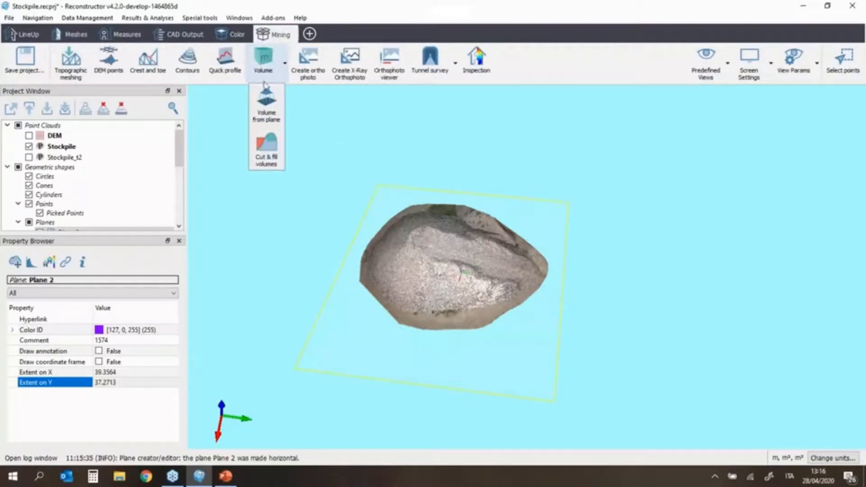
click(267, 104)
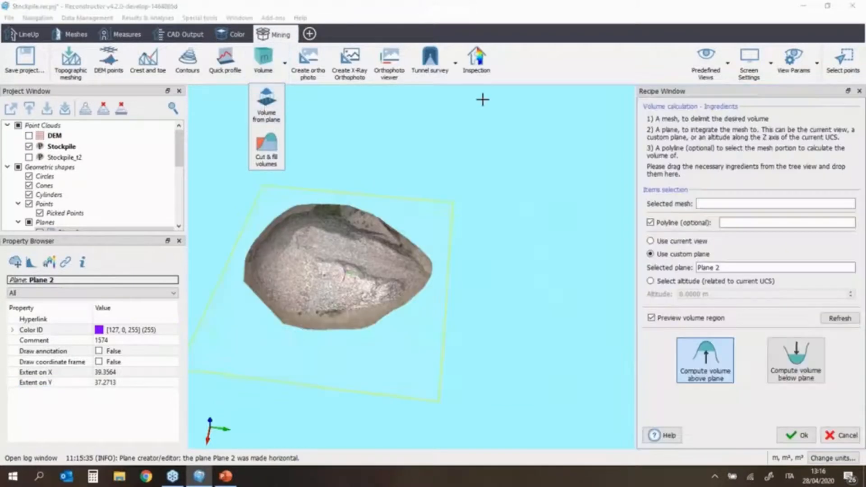
scroll(53, 195, down, 2)
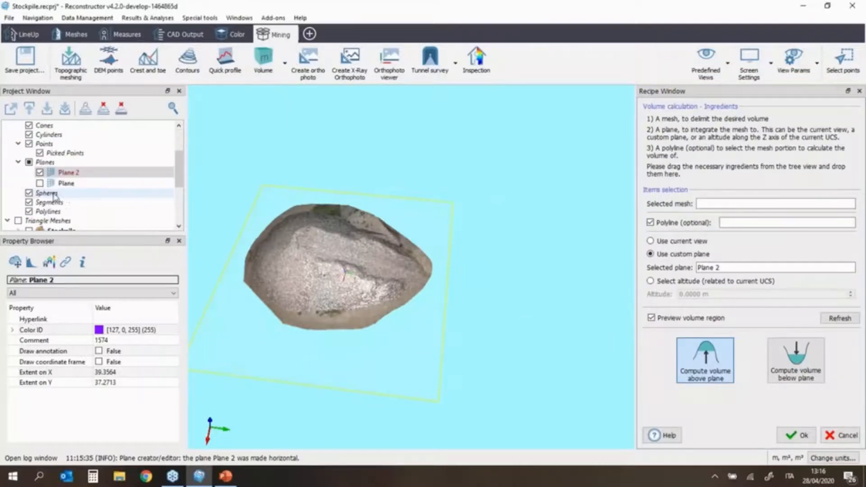
scroll(61, 199, down, 1)
drag(63, 204, 710, 202)
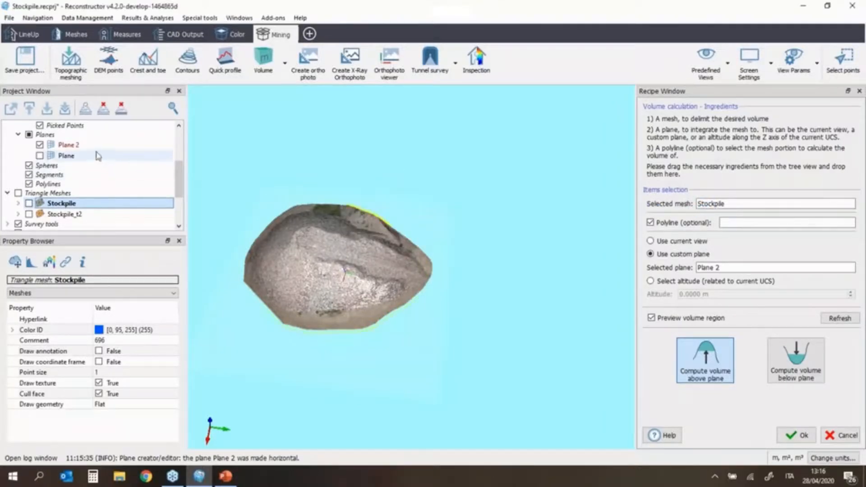
- Use Plane 2 as the custom plane and compute the stockpile's volume above it
click(115, 146)
drag(380, 213, 742, 271)
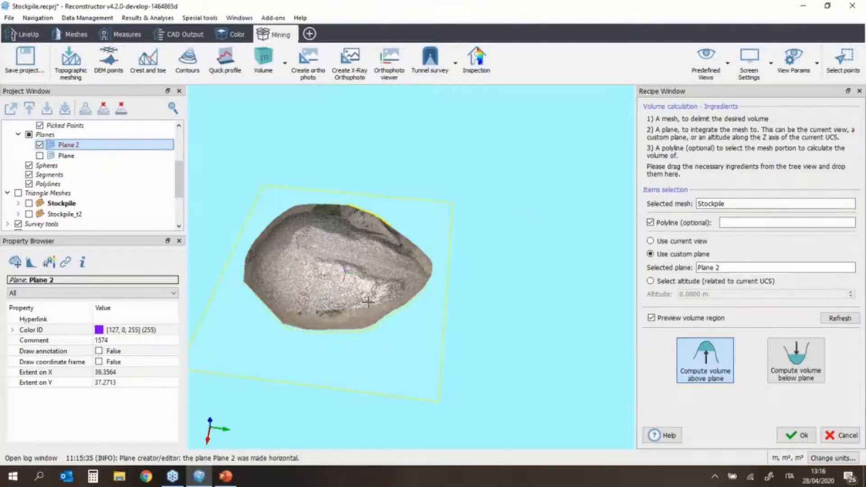
scroll(361, 328, up, 5)
middle_drag(434, 215, 472, 221)
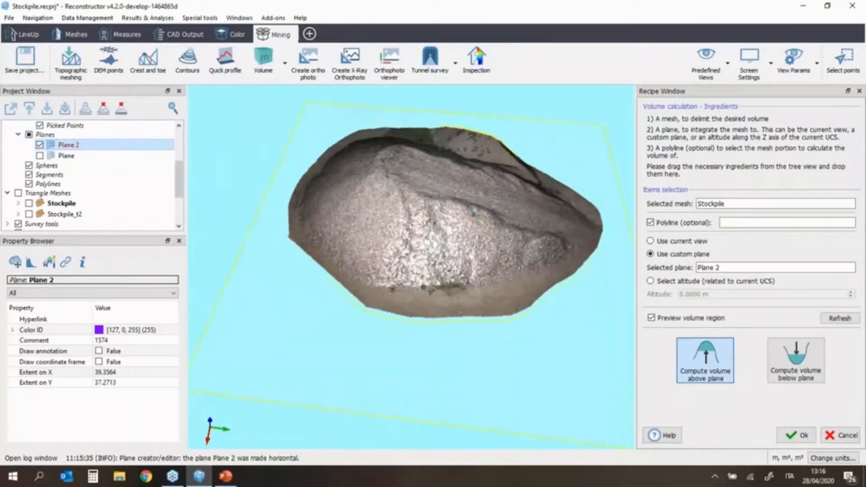
drag(463, 312, 464, 253)
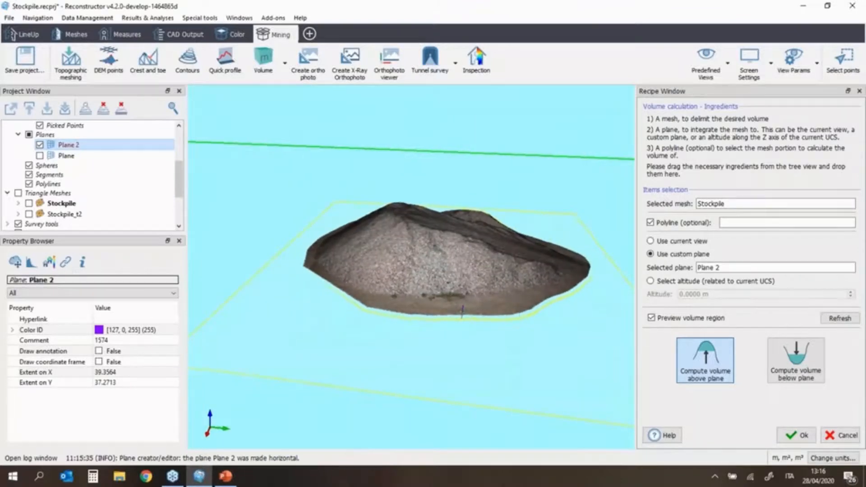
scroll(527, 288, up, 3)
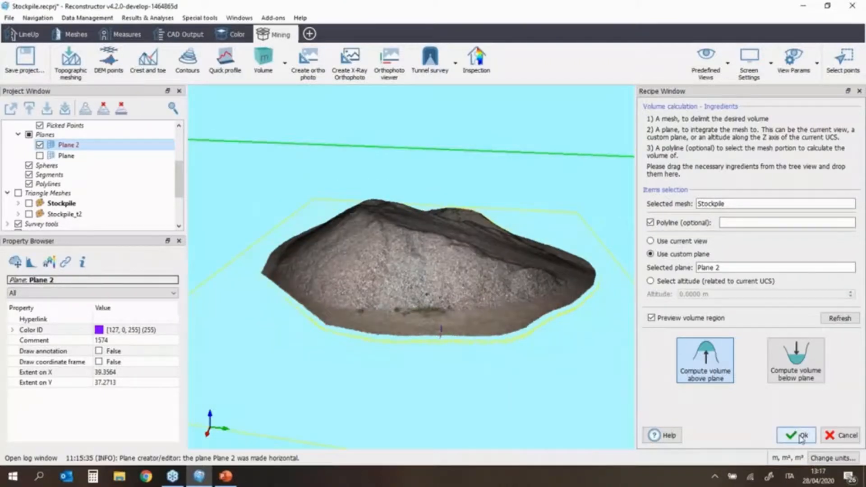
click(802, 437)
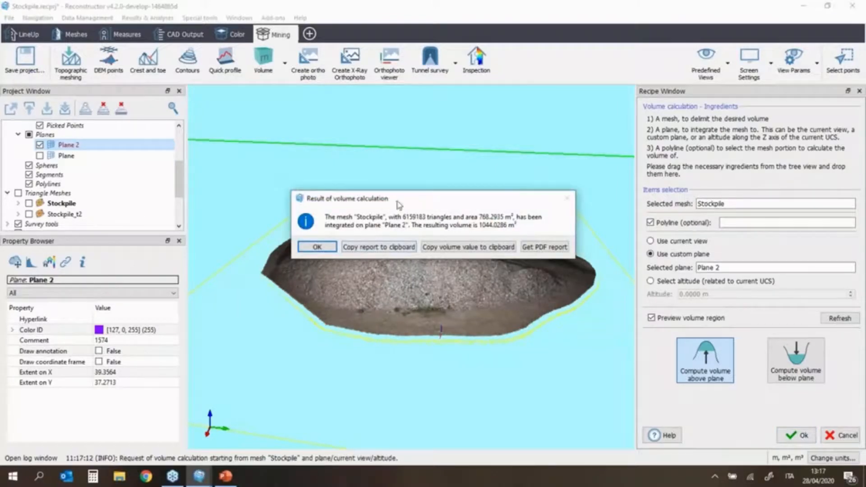
drag(399, 204, 343, 196)
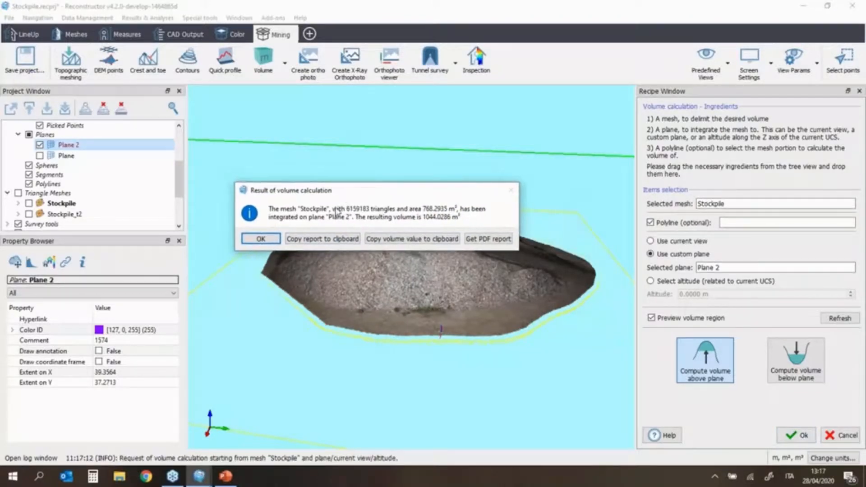
- Create a PDF report of the volume result and save it as VolumeReportStockpile.pdf in the Reports folder
click(490, 239)
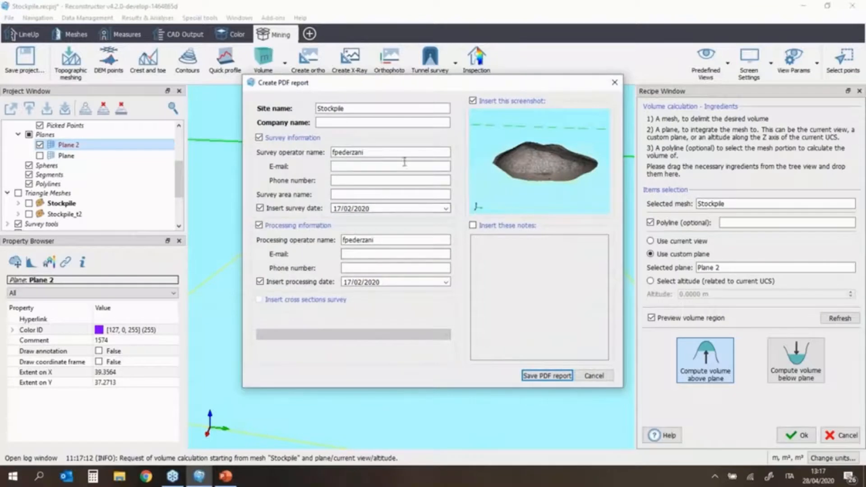
click(356, 108)
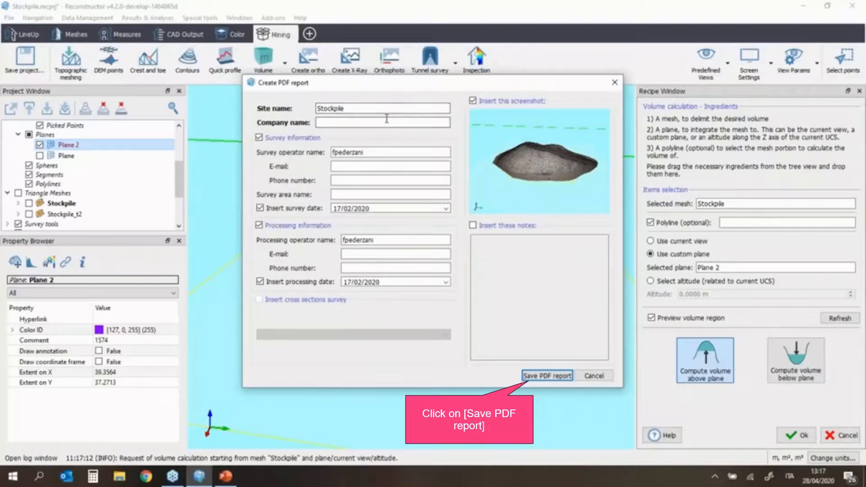
click(547, 375)
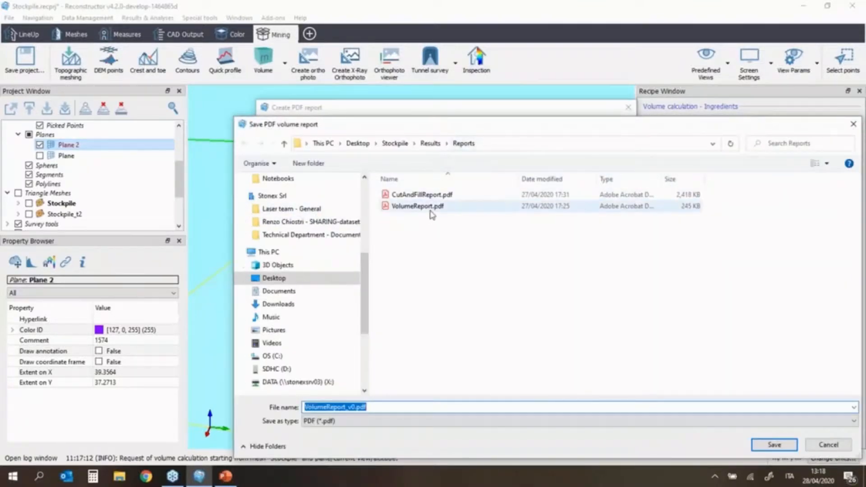
click(419, 206)
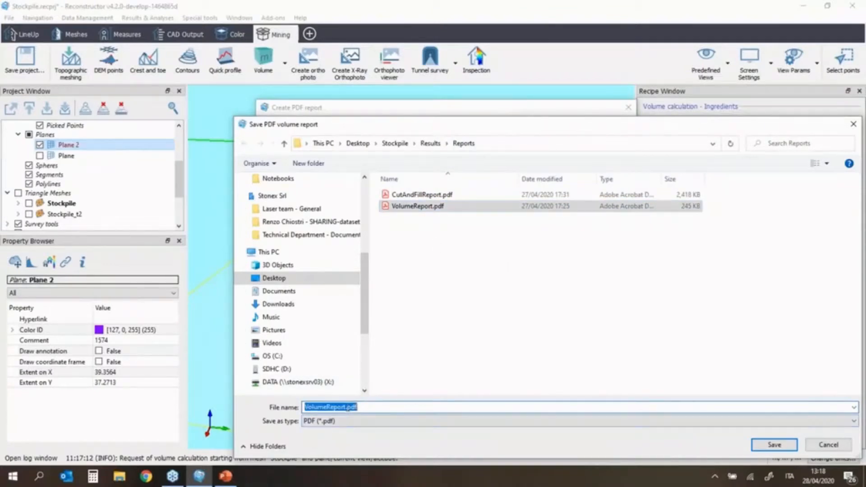
click(346, 407)
text(2)
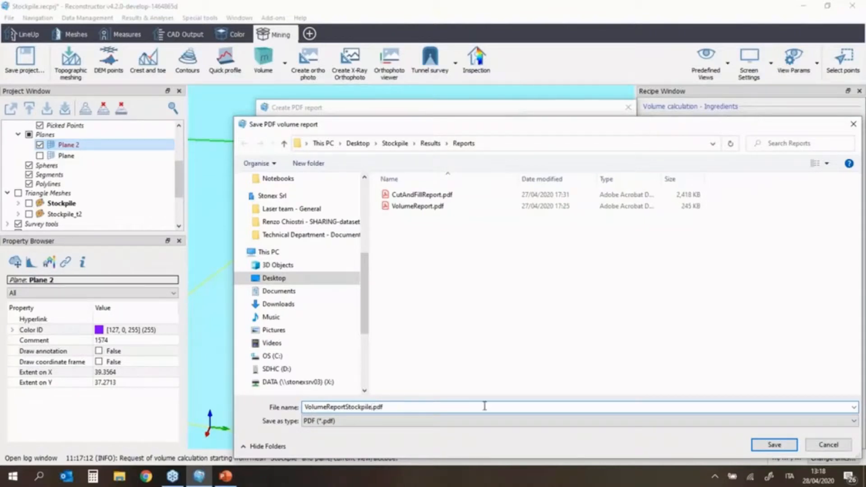
click(774, 445)
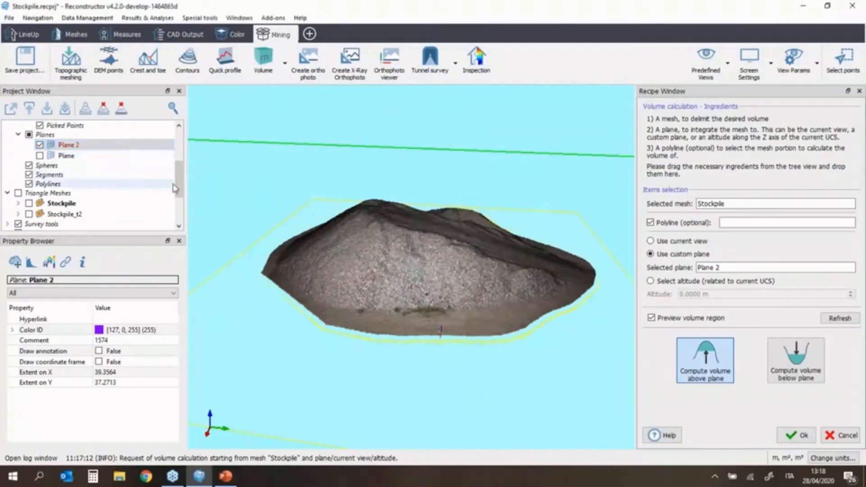
- Open the containing folder of the Stockpile point cloud in File Explorer and go up to the Stockpile project folder
drag(180, 184, 183, 139)
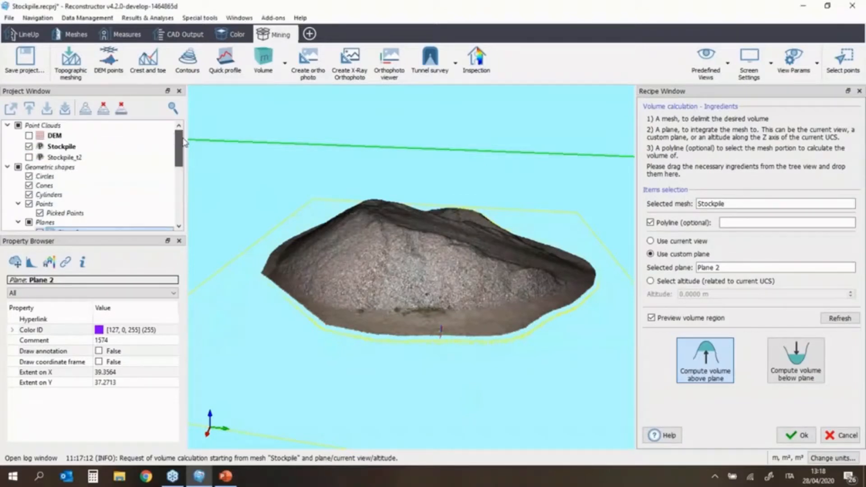
right_click(72, 149)
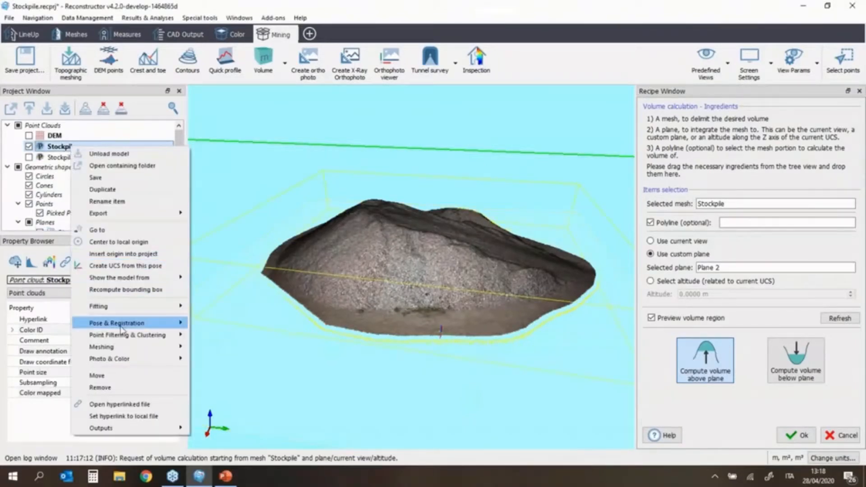
click(122, 166)
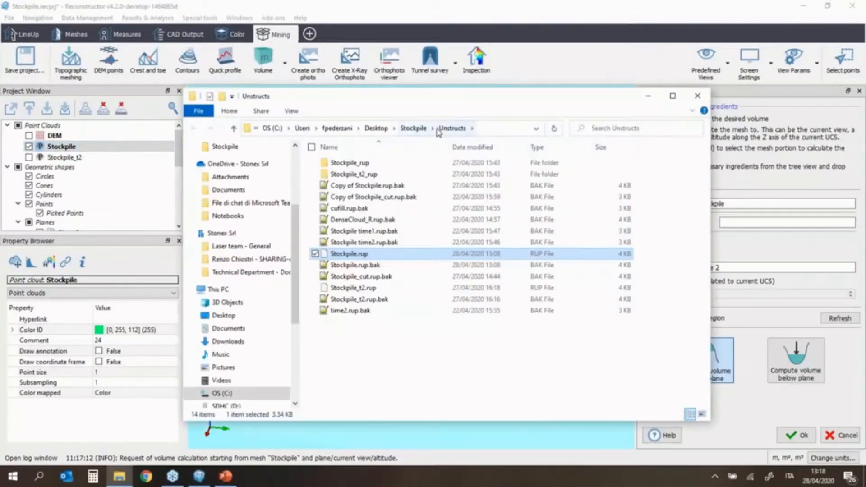
click(413, 128)
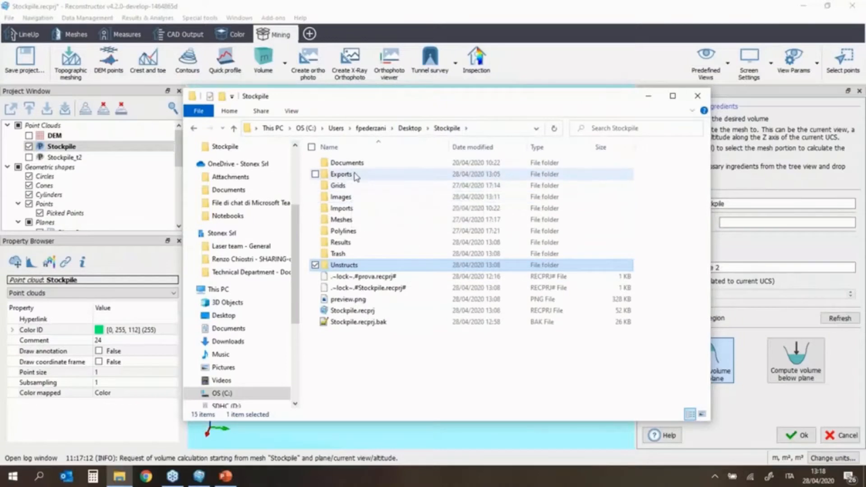
click(355, 177)
double_click(355, 177)
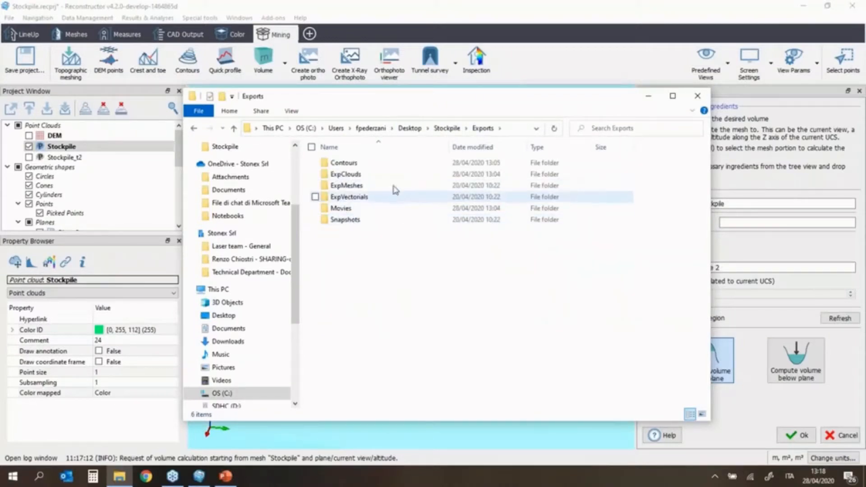
click(453, 129)
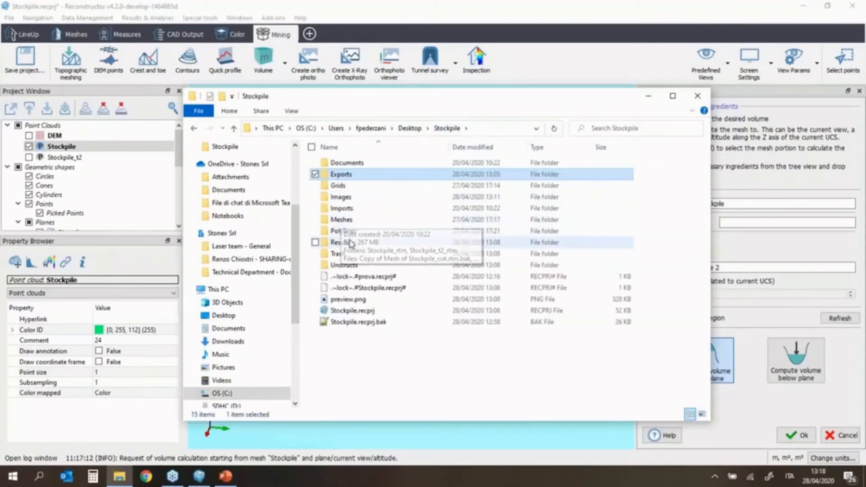
- Open VolumeReportStockpile.pdf from the Reports folder inside Results
double_click(356, 232)
double_click(342, 220)
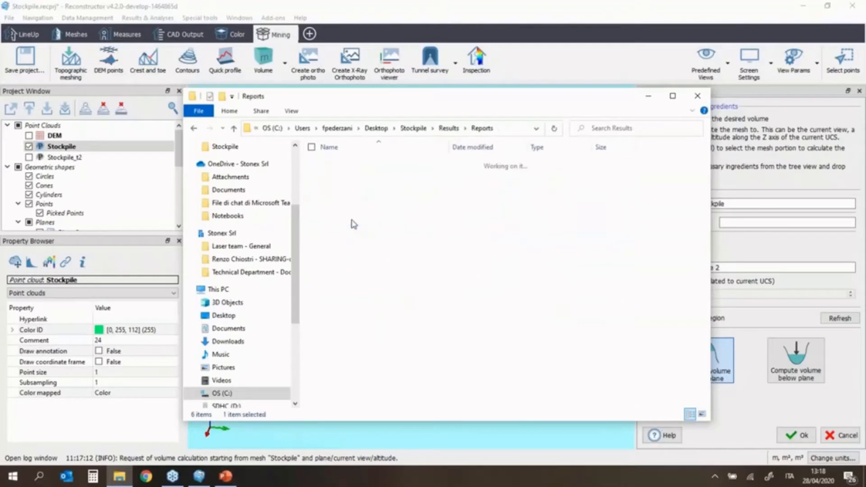
click(370, 189)
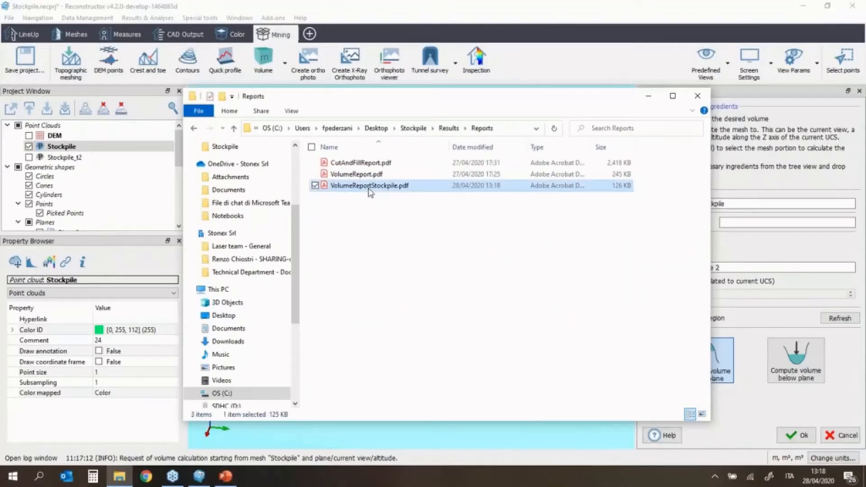
double_click(369, 191)
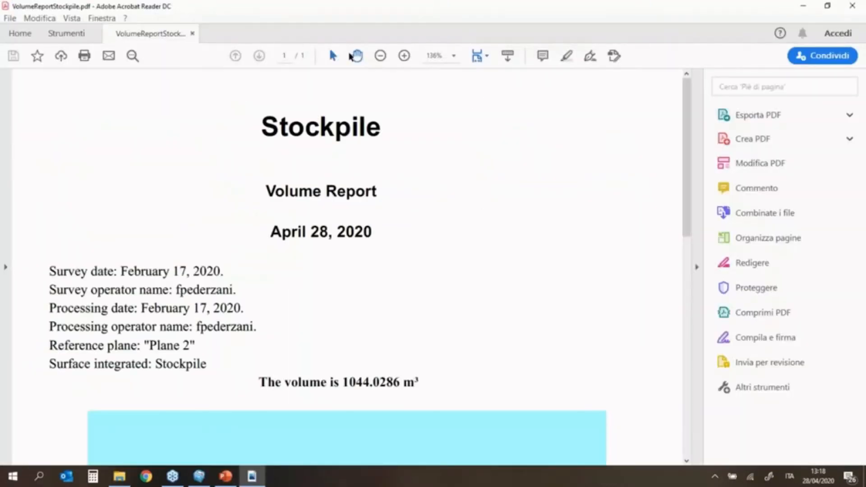
- Examine the volume report at 66.7% zoom, from its heading down to the surface information
click(379, 59)
click(379, 60)
click(379, 59)
click(379, 59)
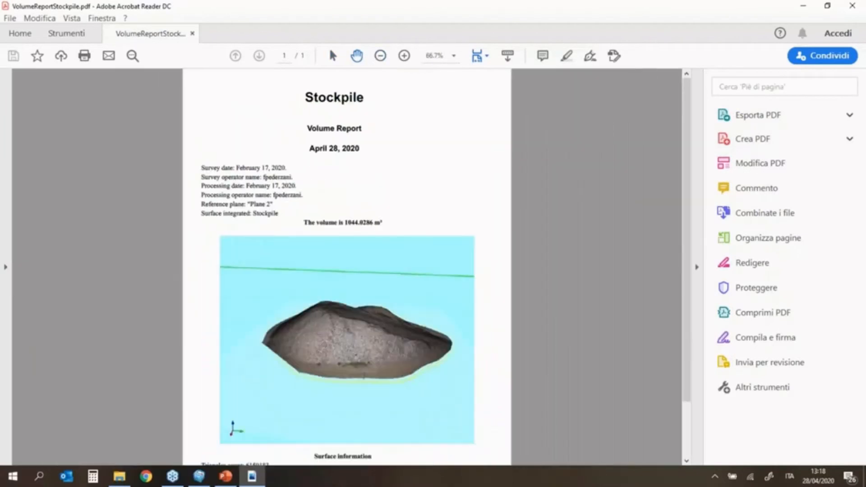
scroll(367, 183, down, 1)
scroll(340, 204, down, 2)
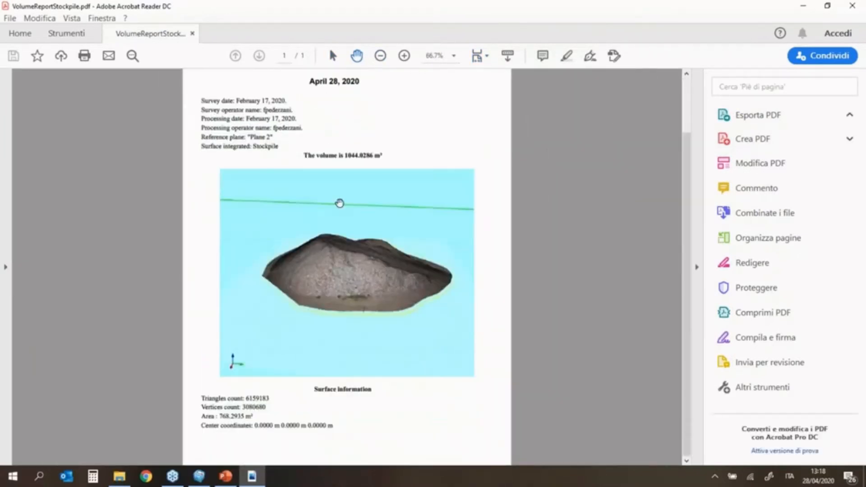